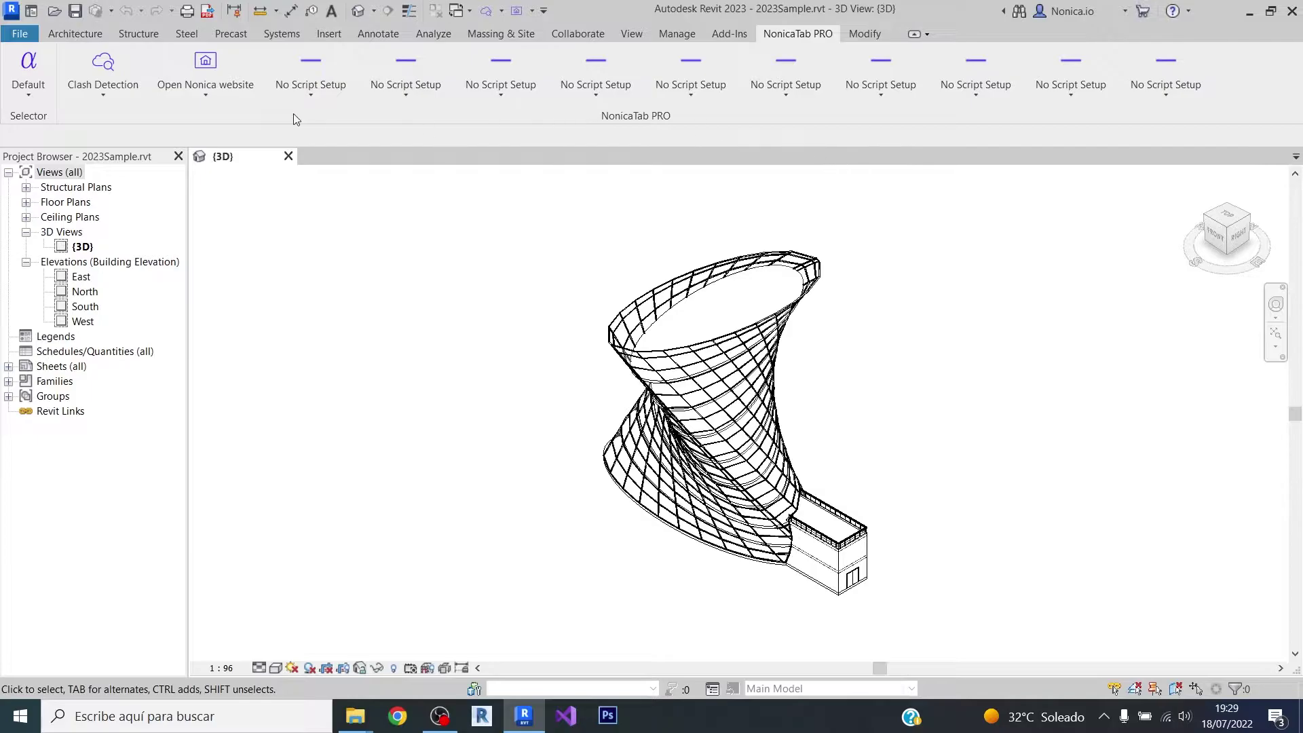
Step: In Clash Detection's Set up Details, set the scheduler to run the script every 5 minutes
click(103, 95)
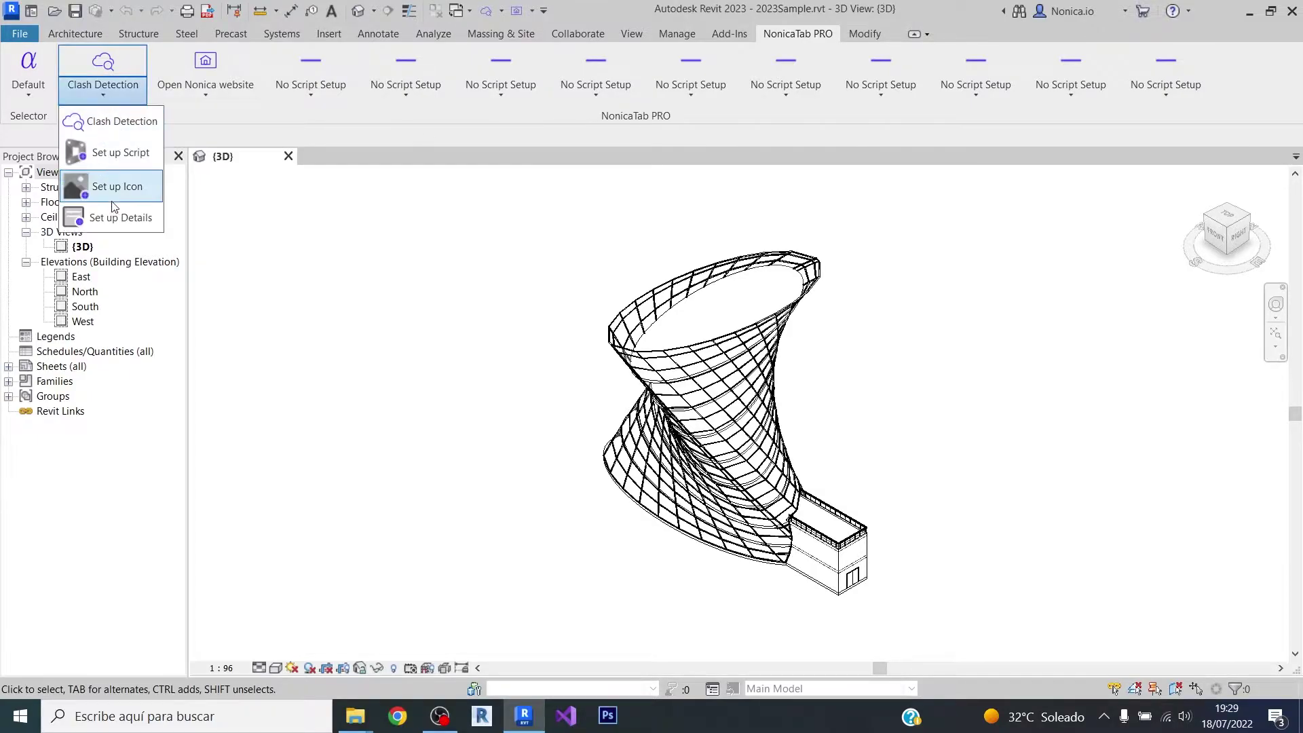
click(128, 182)
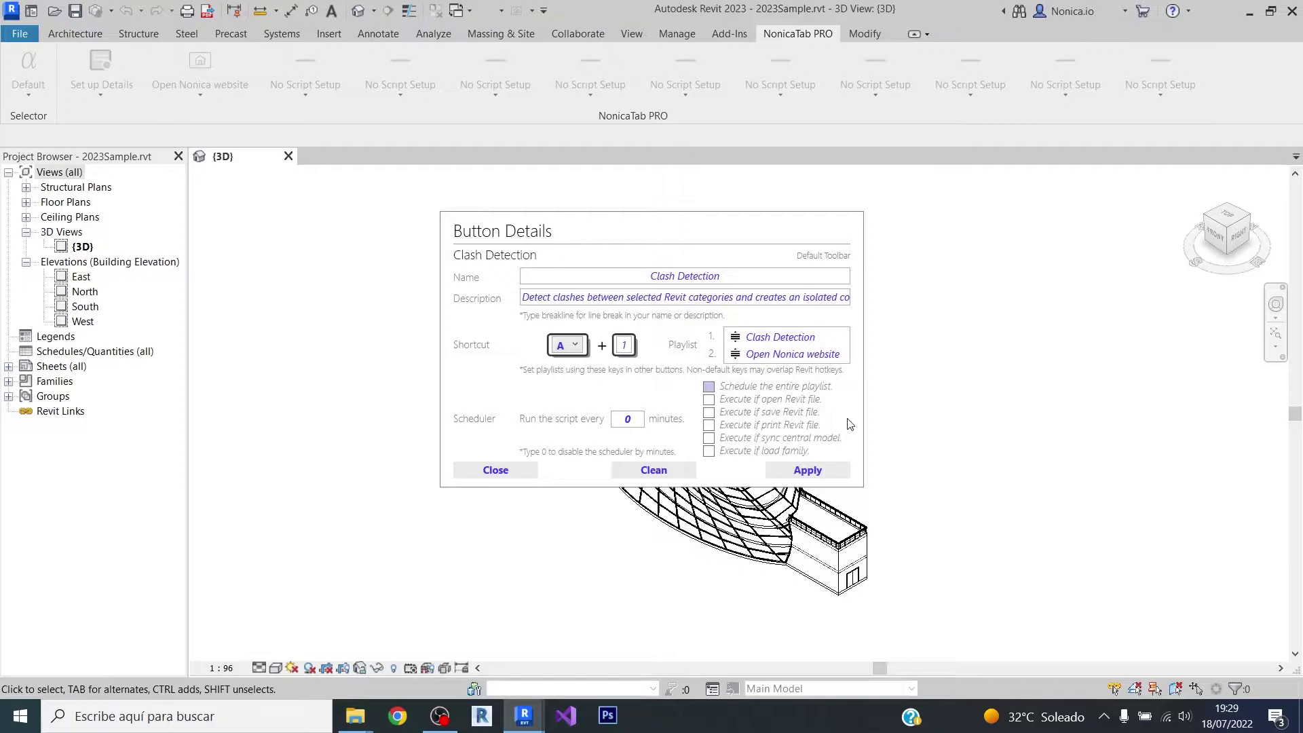
drag(634, 420, 618, 418)
key(BackSpace)
text(1)
click(682, 297)
drag(637, 419, 606, 416)
text(5)
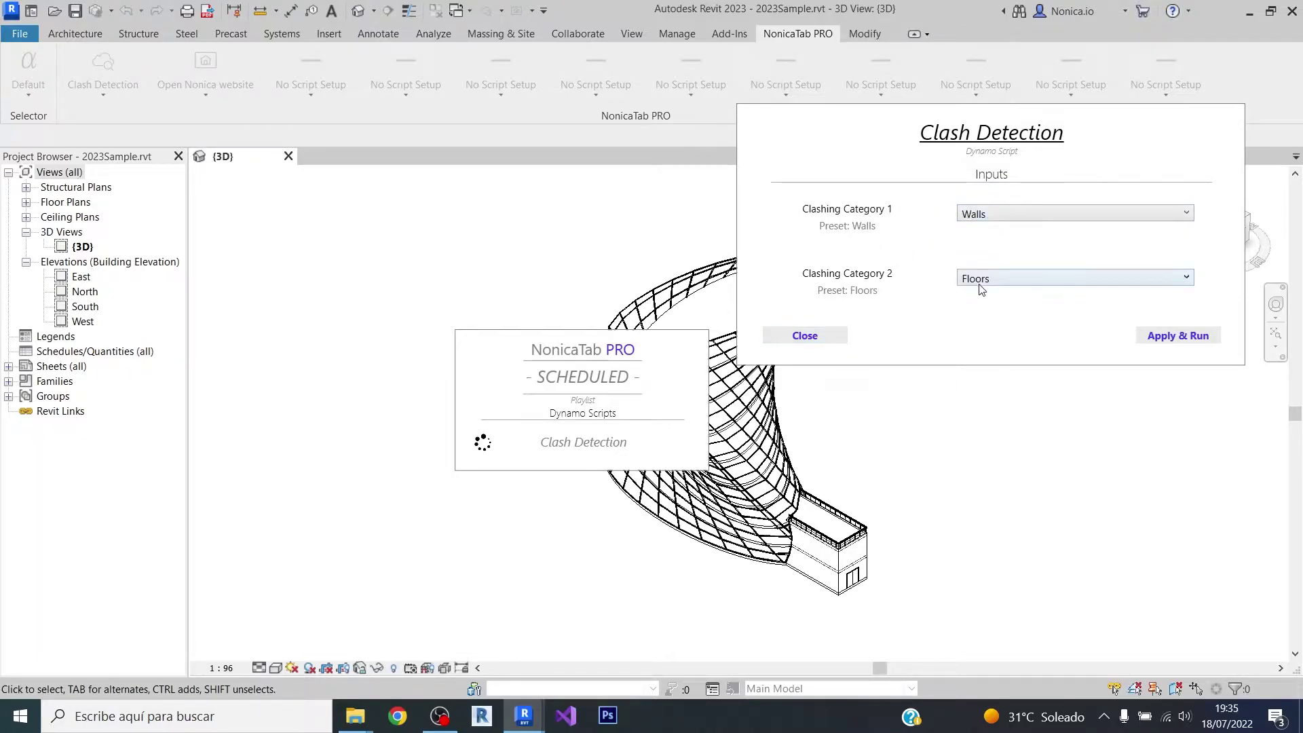
Step: Apply & Run the Walls versus Floors clash check, then close the inputs dialog
click(1155, 333)
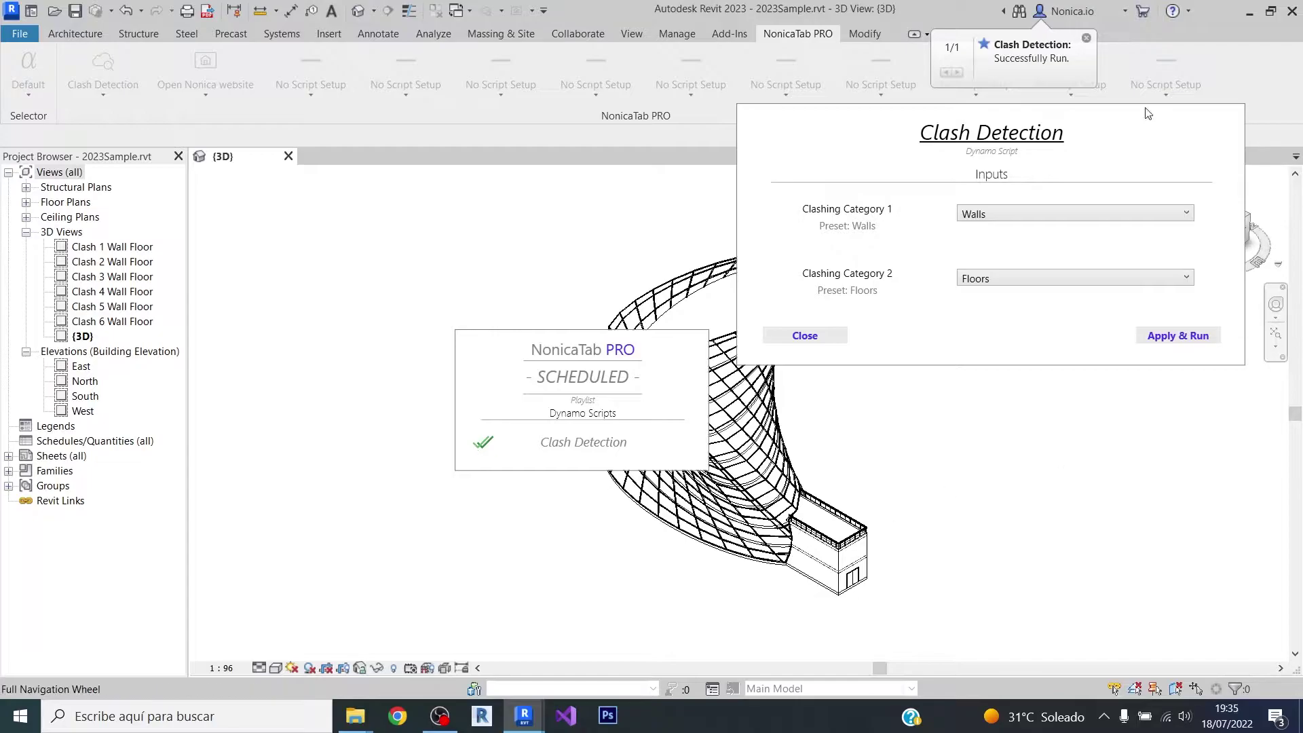
click(815, 339)
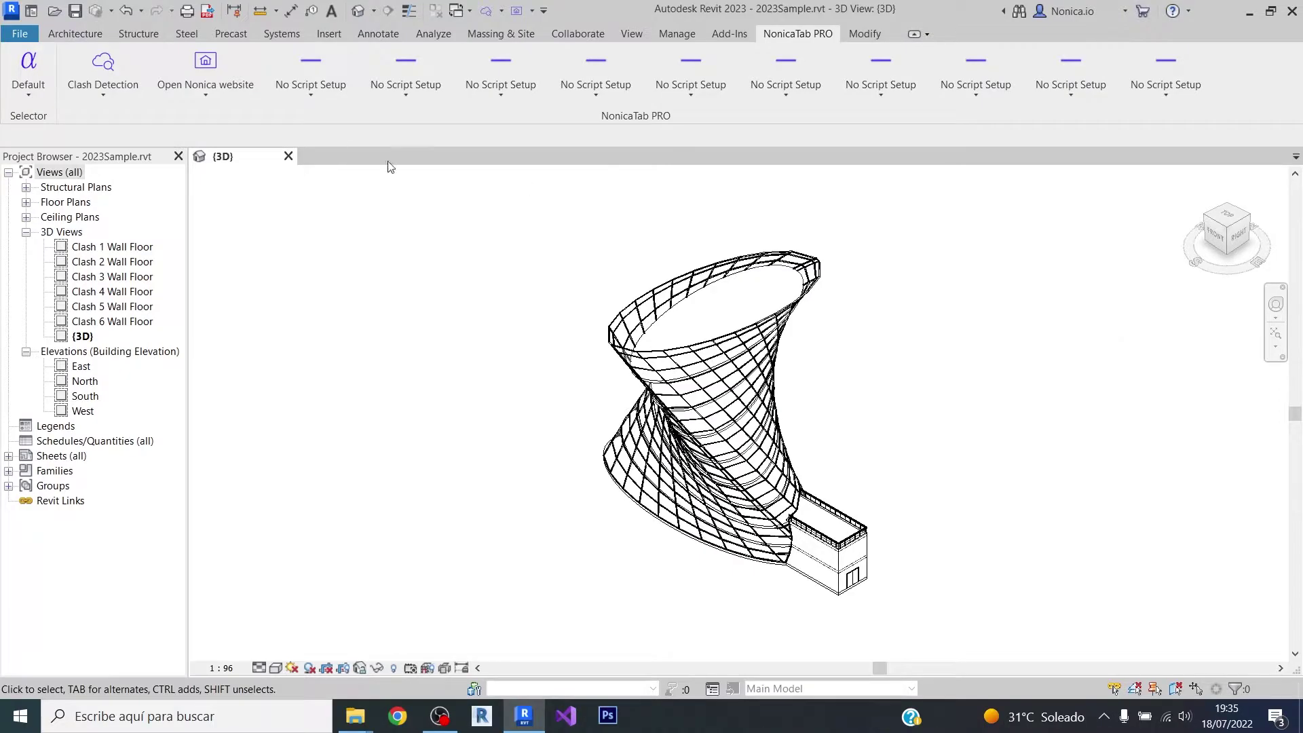
Step: Enable 'Schedule the entire playlist' at 5 minutes for Clash Detection and close the run dialog
click(94, 91)
click(139, 214)
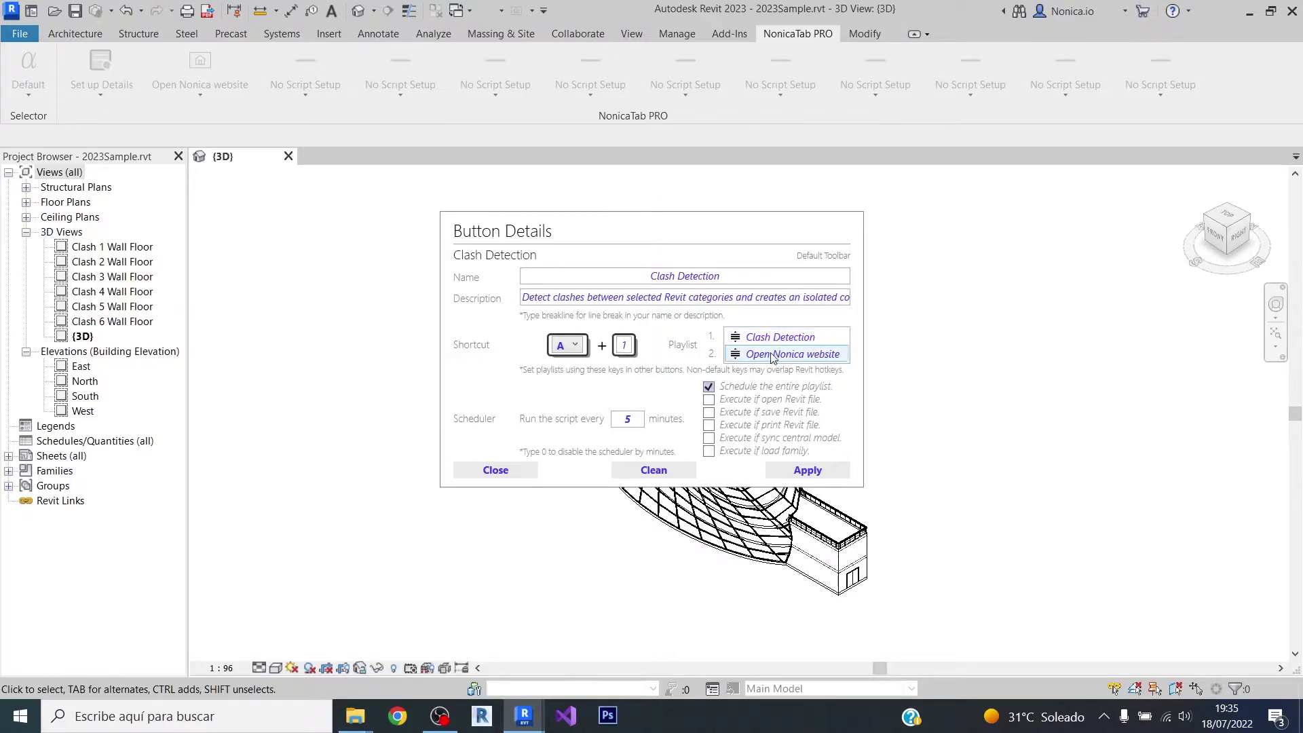
click(801, 471)
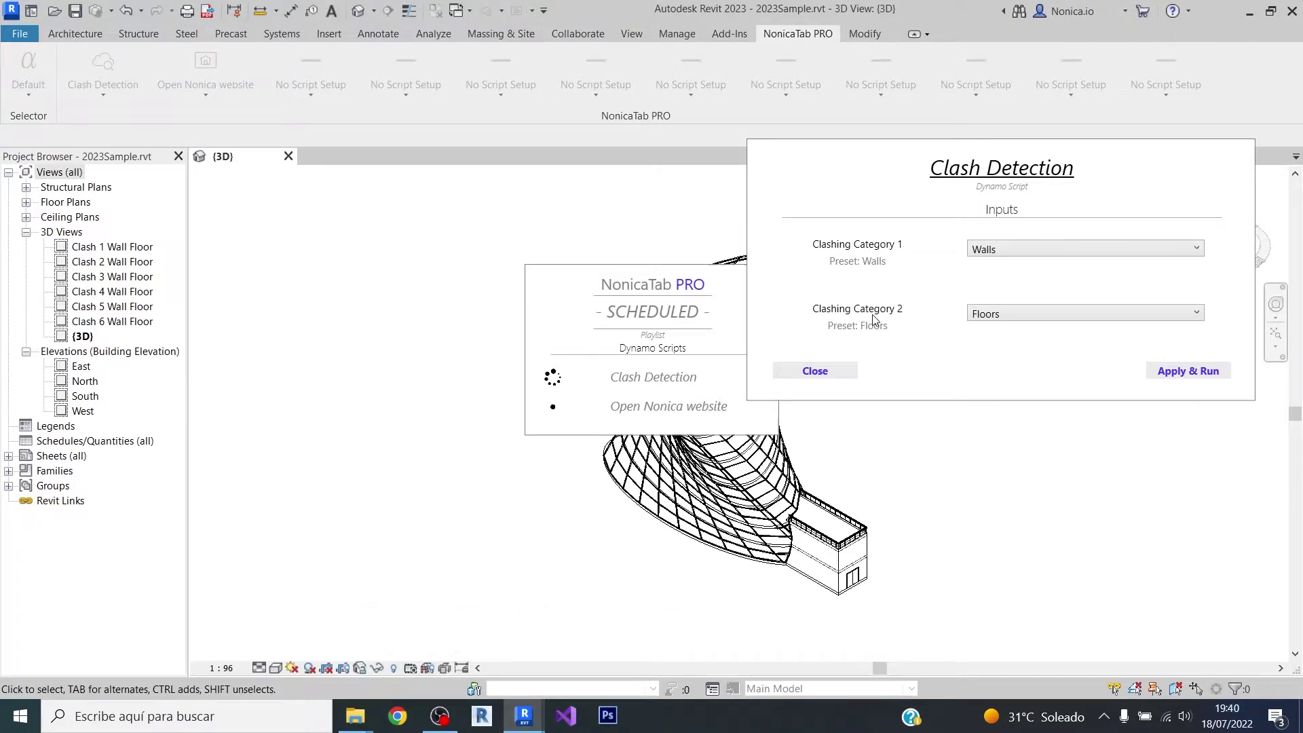
click(832, 373)
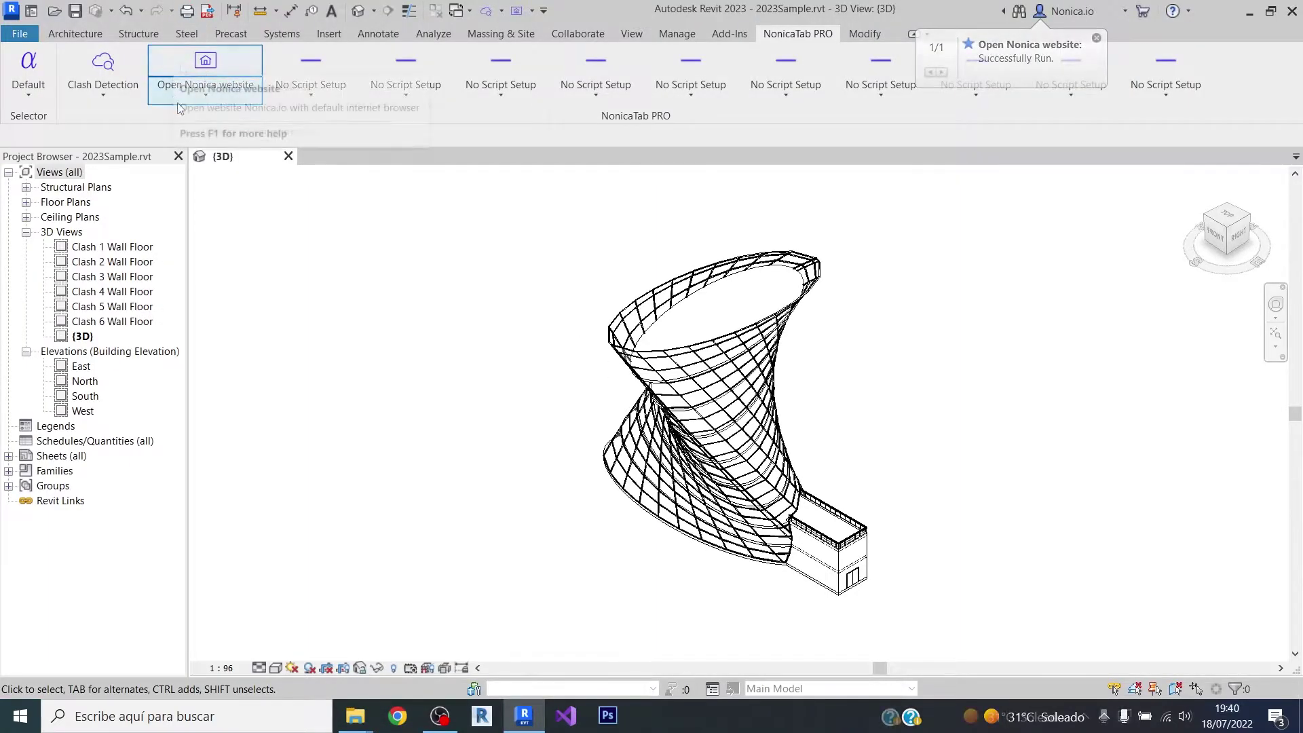
Step: Set Open Nonica website to run on its own every 7 minutes, with entire-playlist scheduling unchecked
click(200, 87)
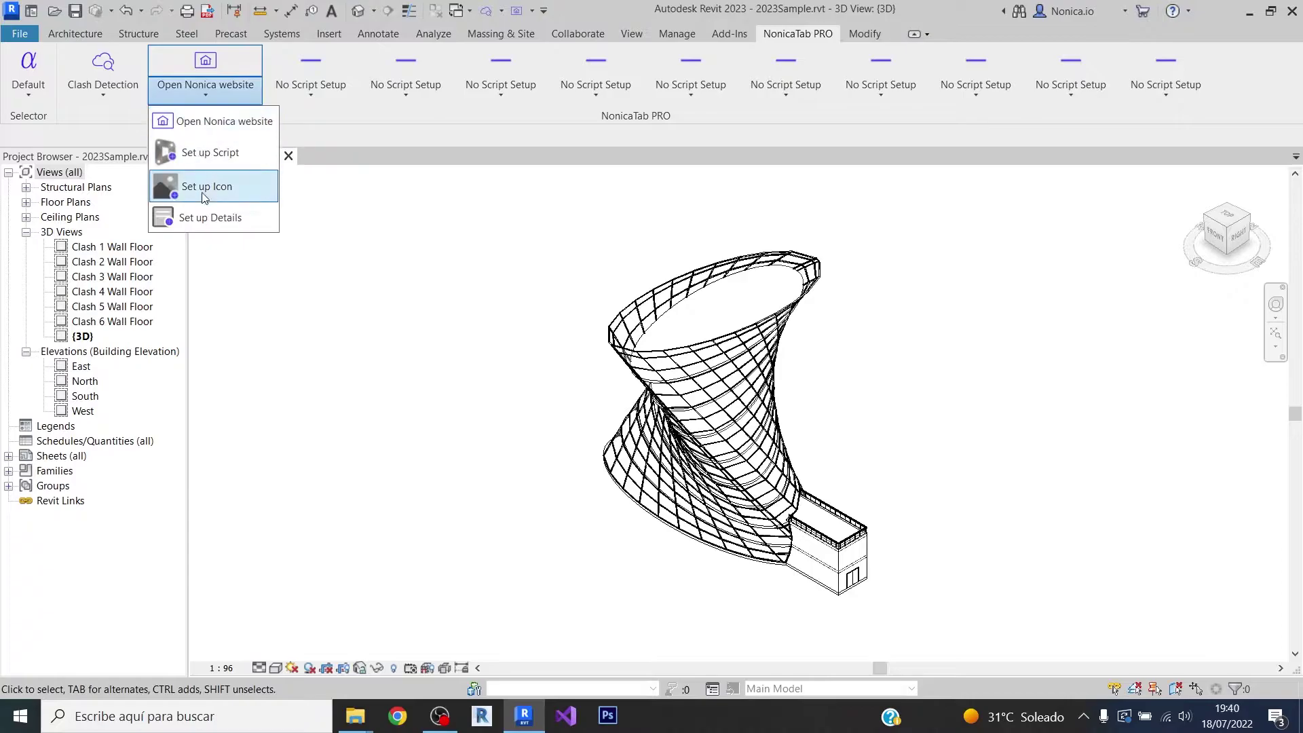
click(198, 216)
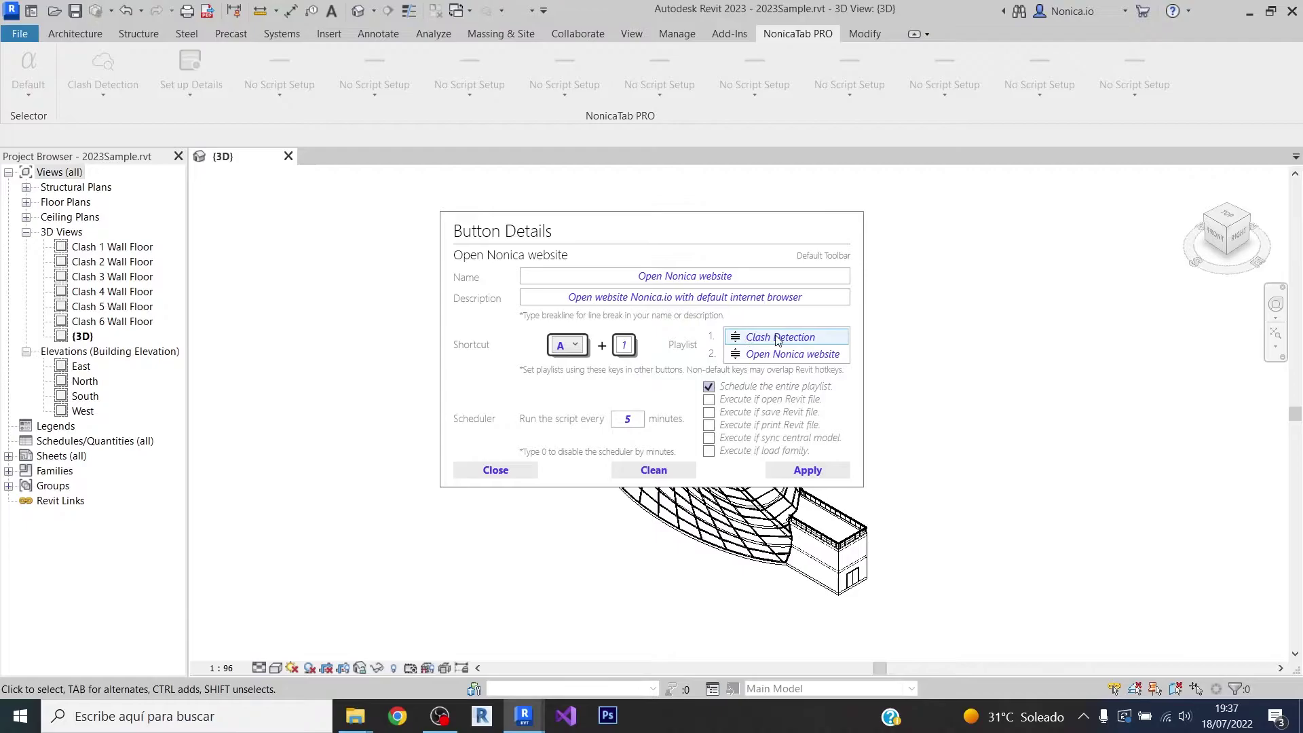
click(708, 388)
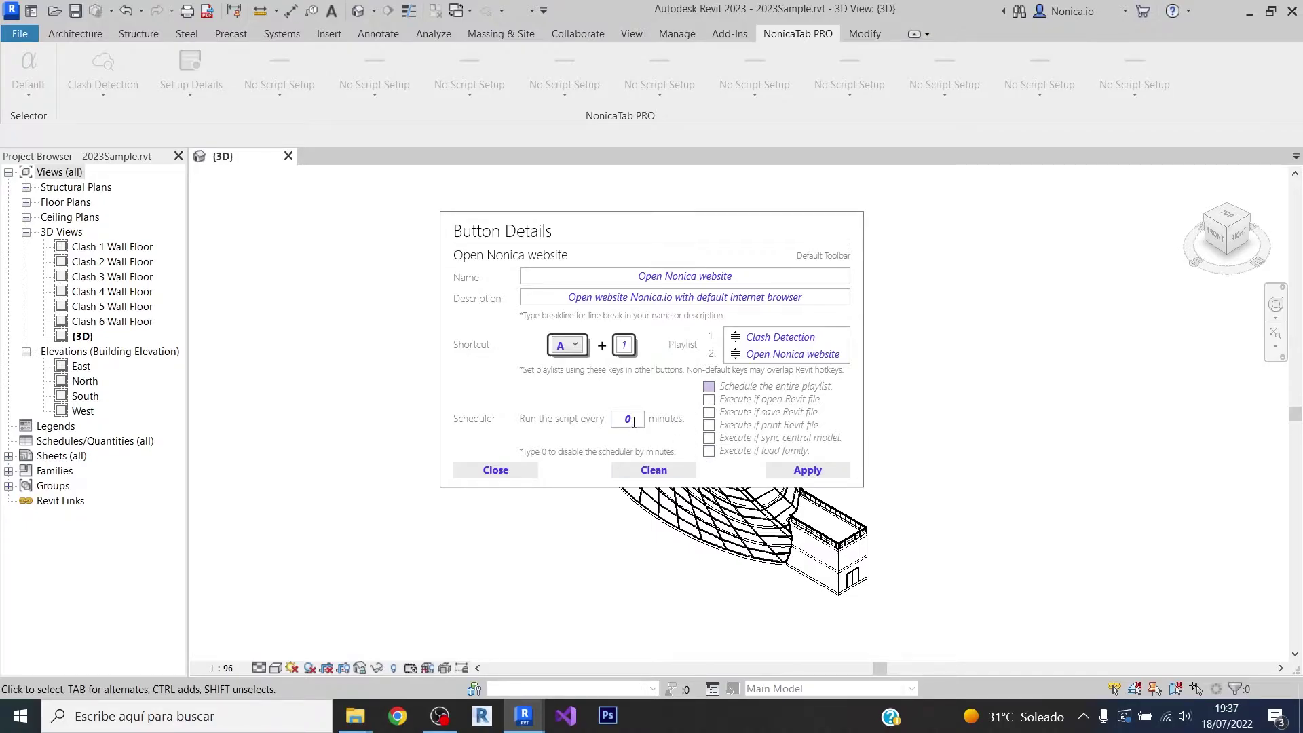
double_click(633, 422)
text(7)
click(804, 478)
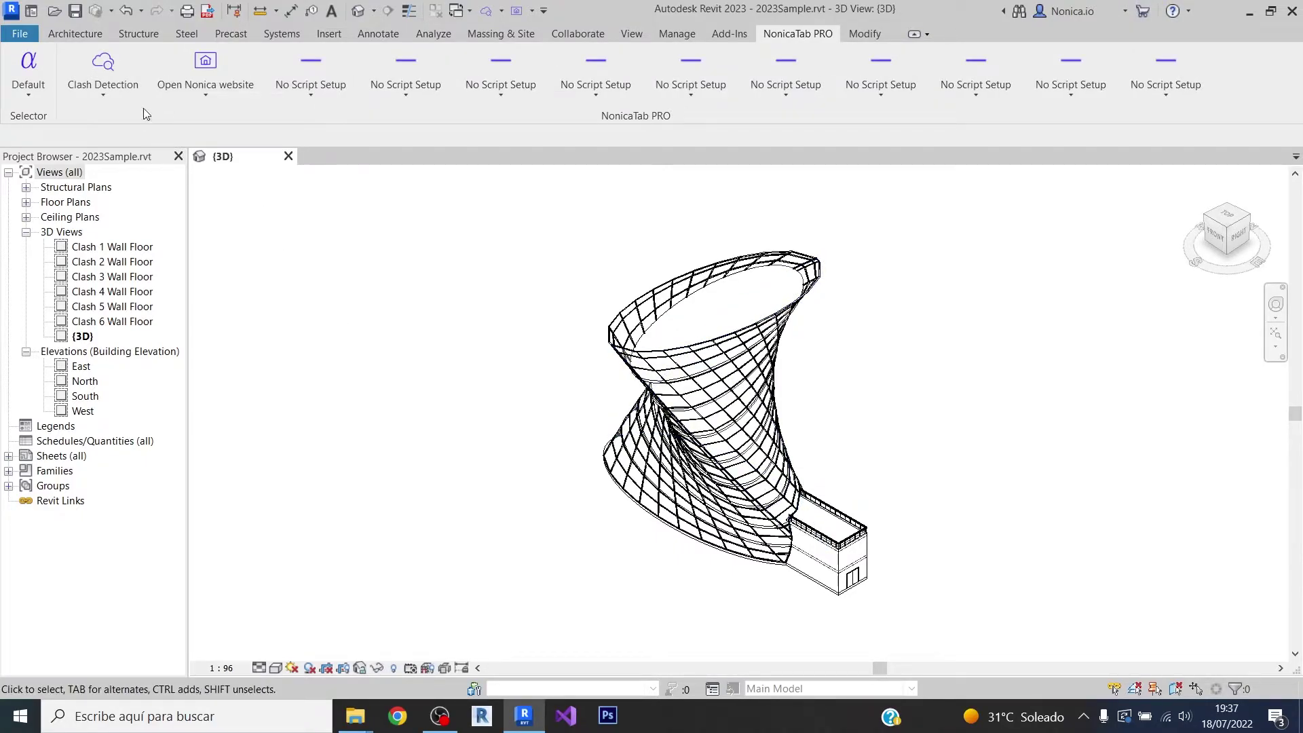
Step: Review Clash Detection's schedule settings and close them without changes
click(107, 95)
click(125, 183)
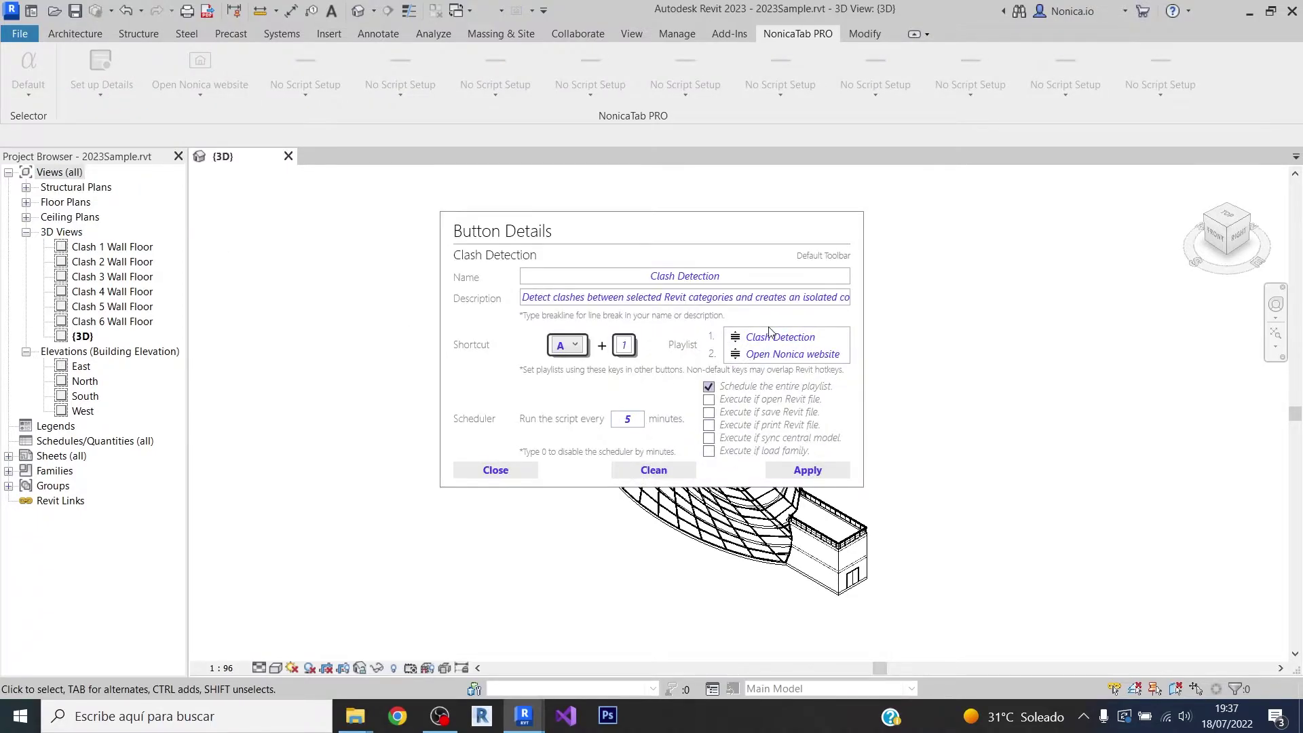
click(526, 468)
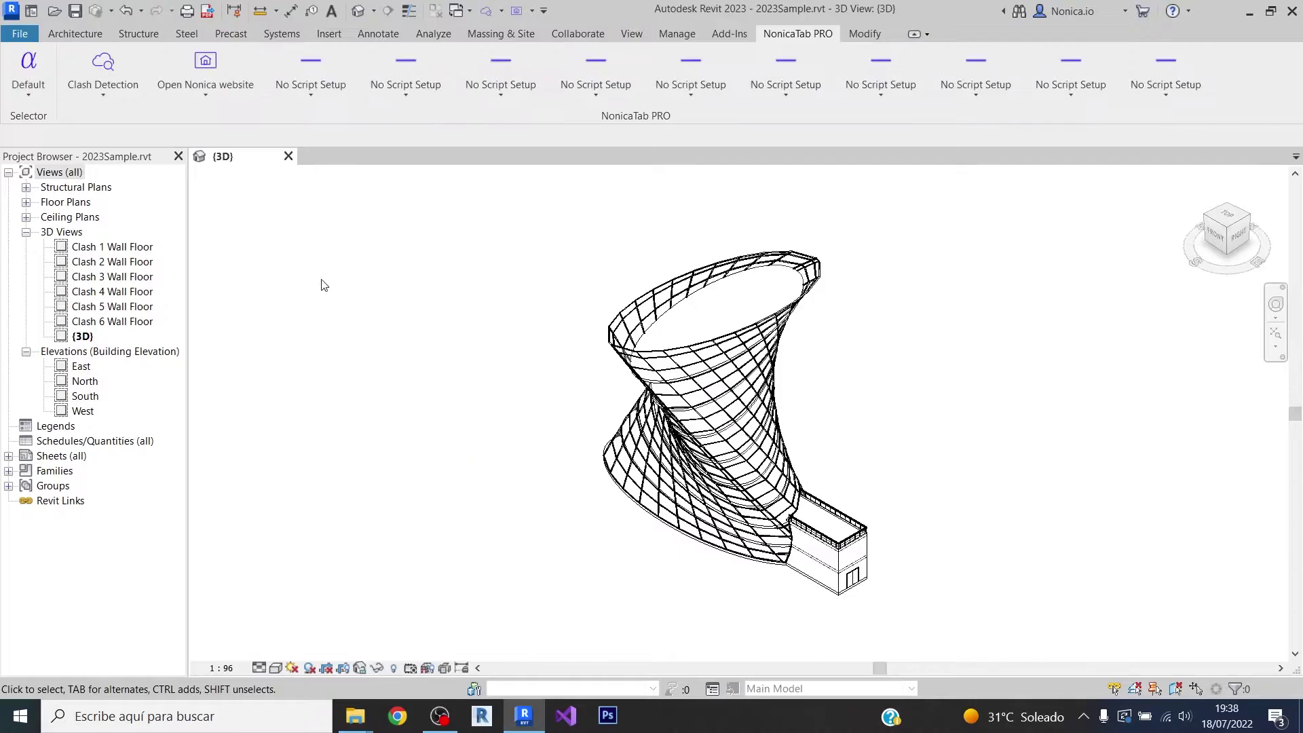
Step: Review Open Nonica website's schedule settings, then shrink the auto-opened nonica.io browser window
click(205, 92)
click(223, 218)
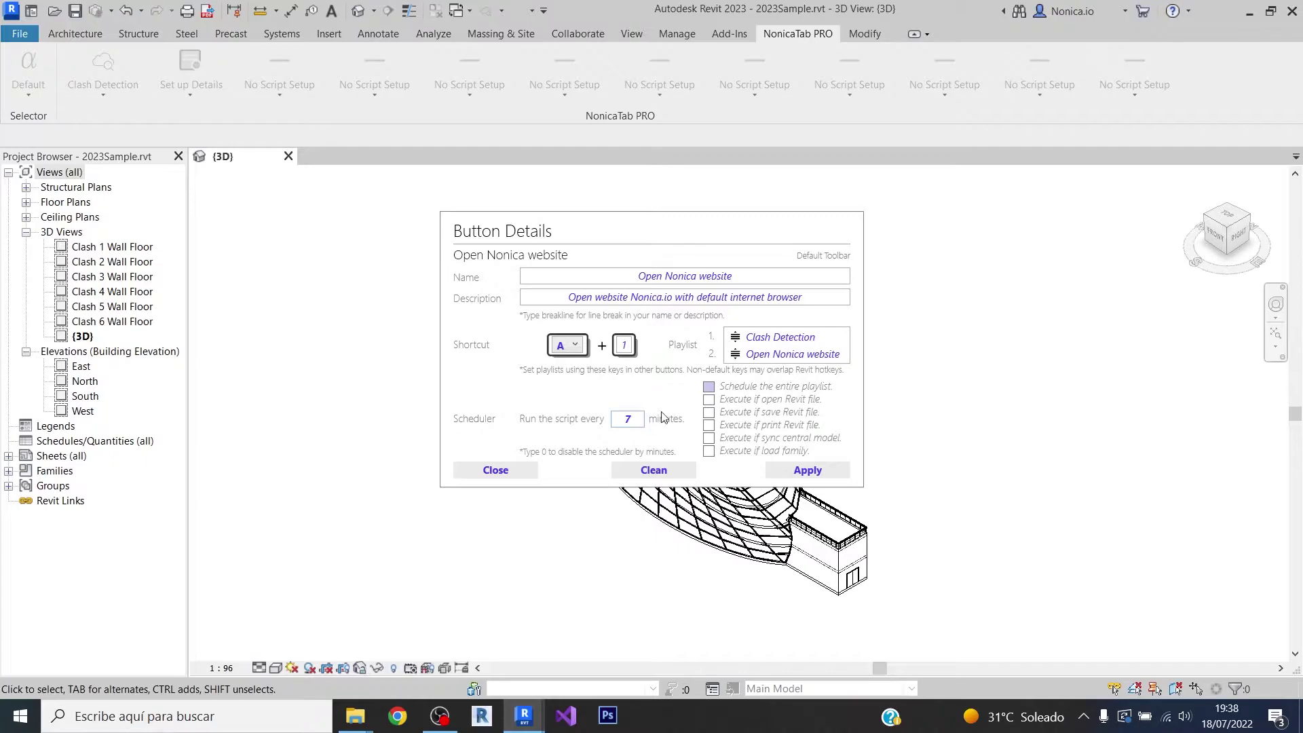
click(515, 474)
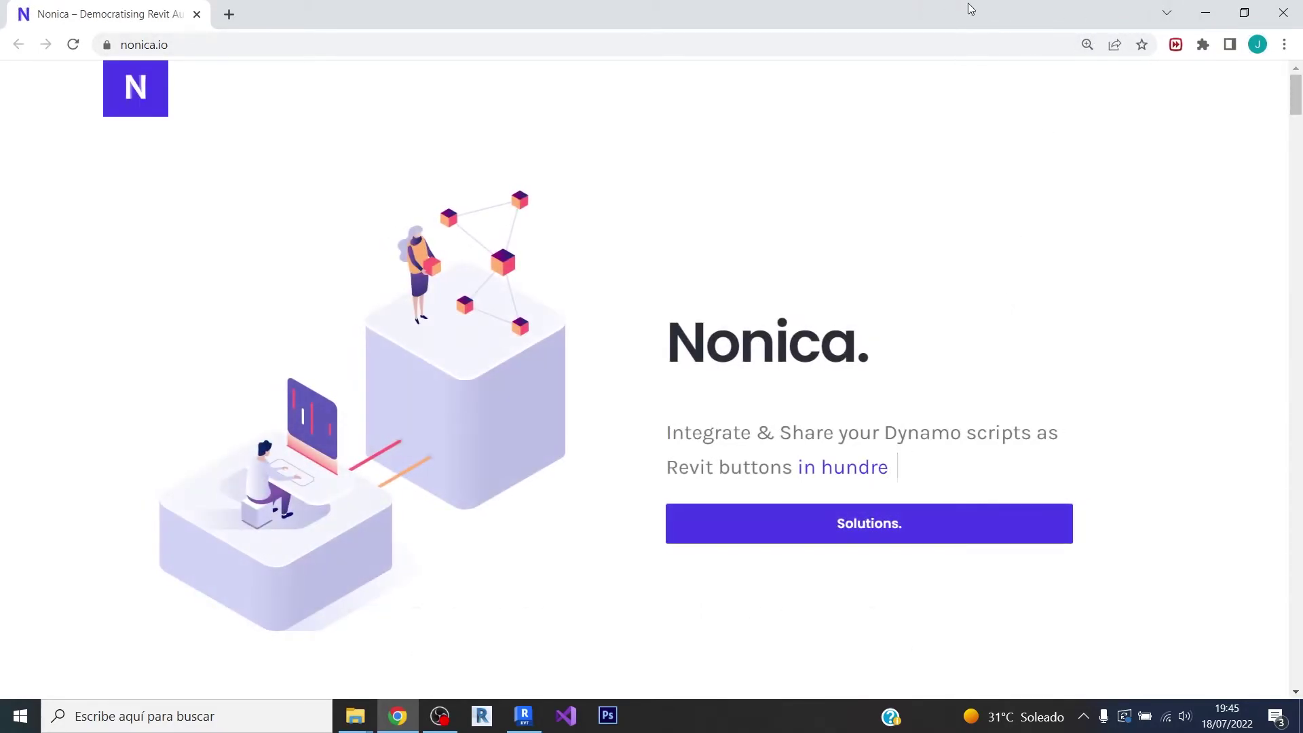
double_click(1164, 15)
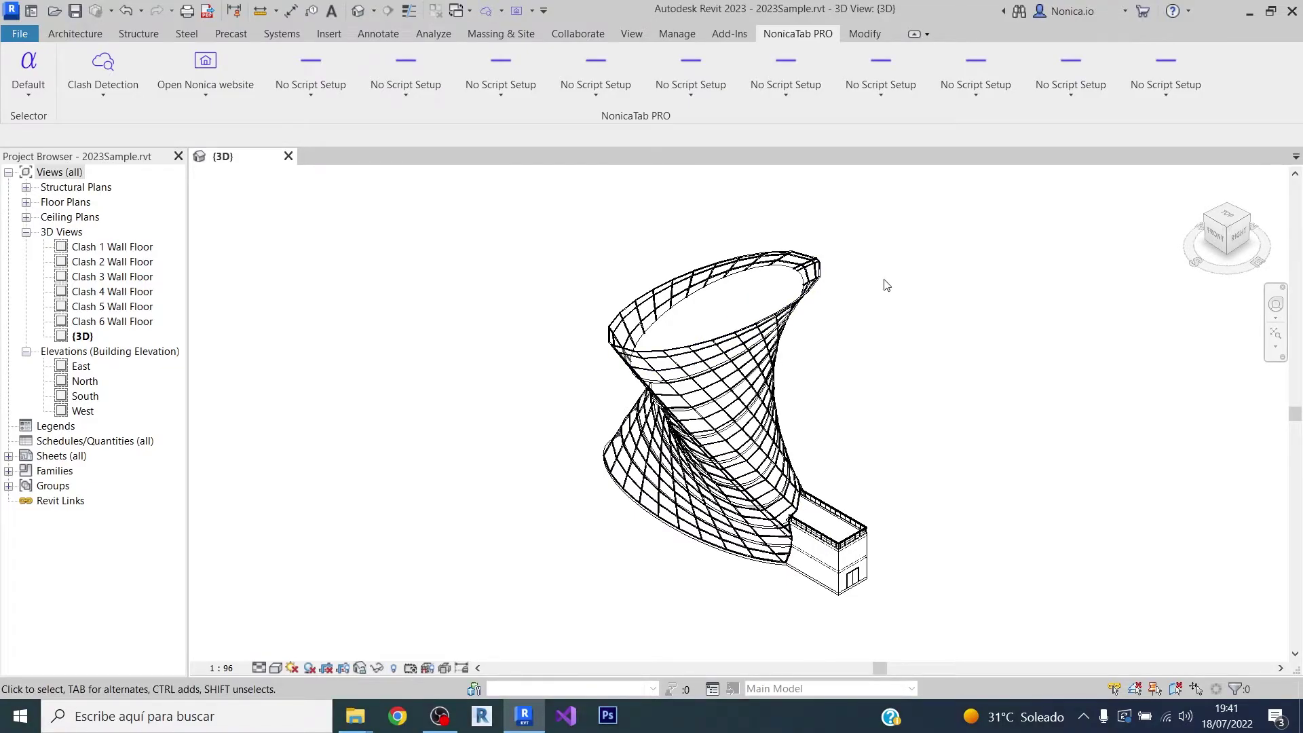
Step: Tick 'Execute if save Revit file' for Clash Detection and apply, keeping the 5-minute schedule
click(102, 94)
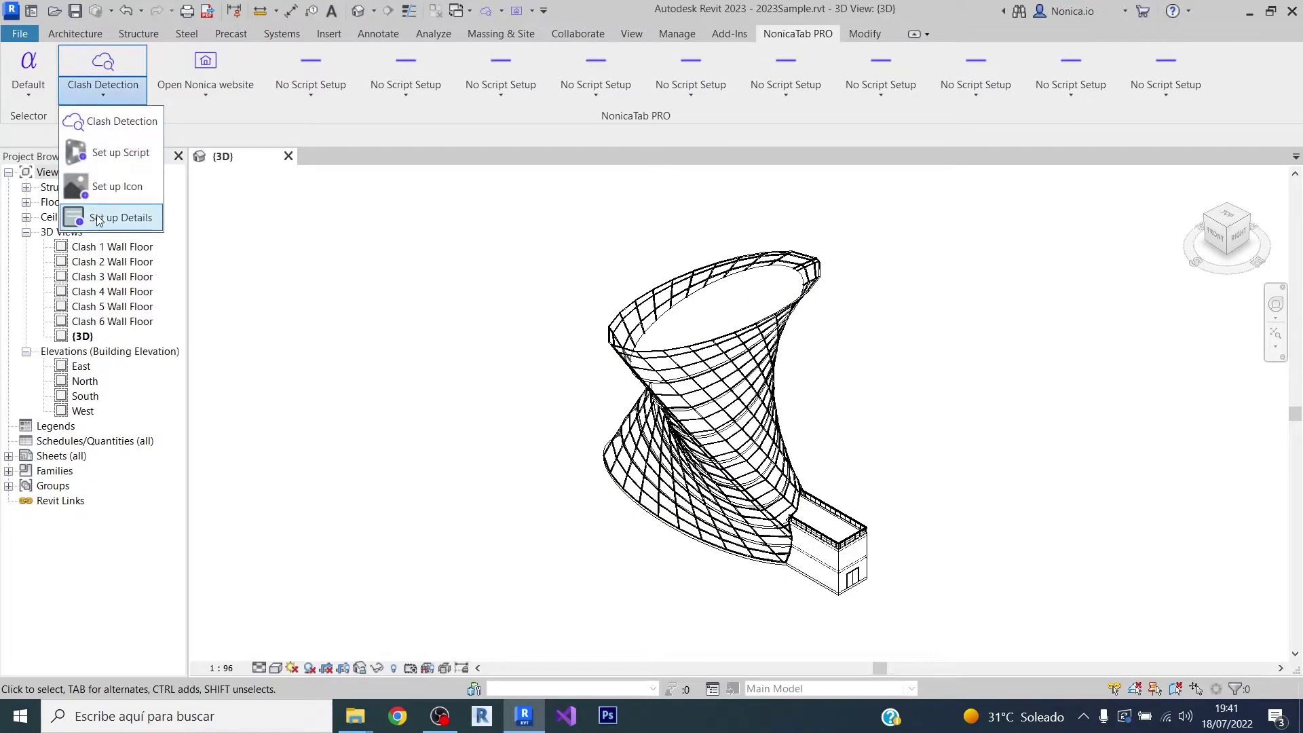
click(107, 215)
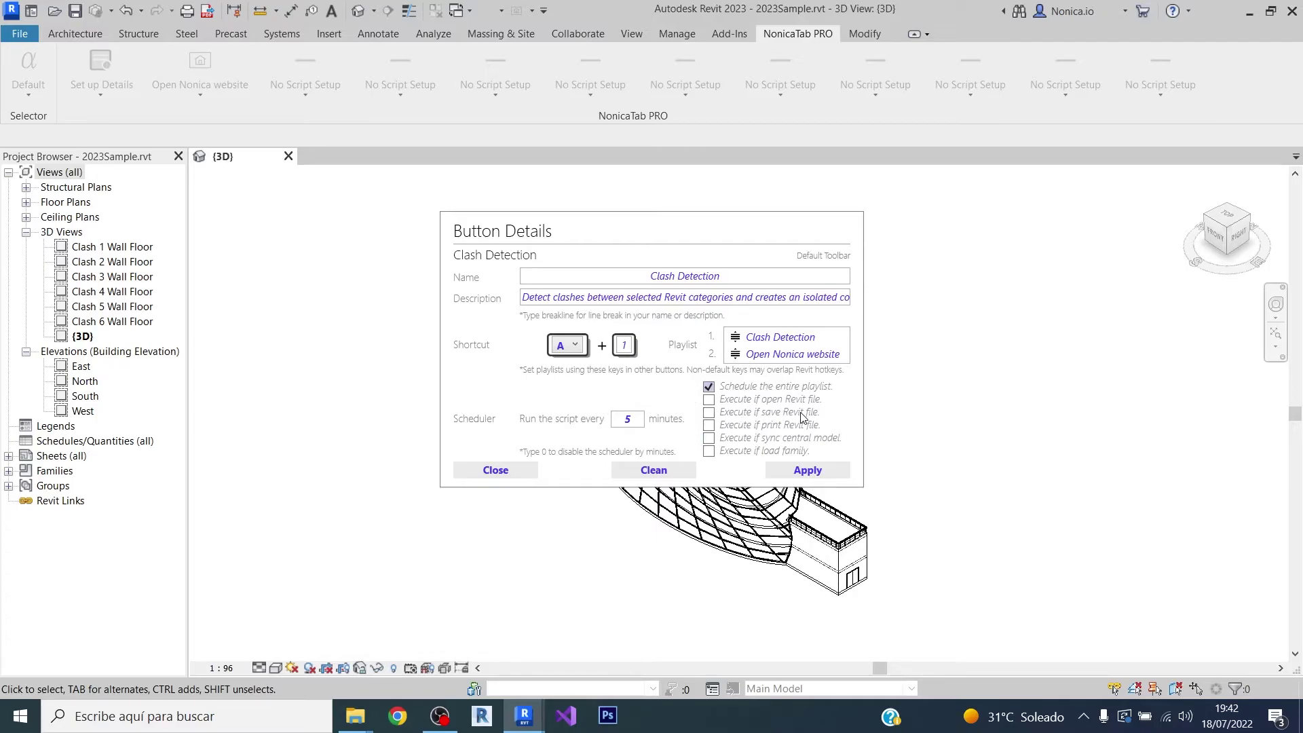
click(709, 412)
click(794, 471)
click(805, 471)
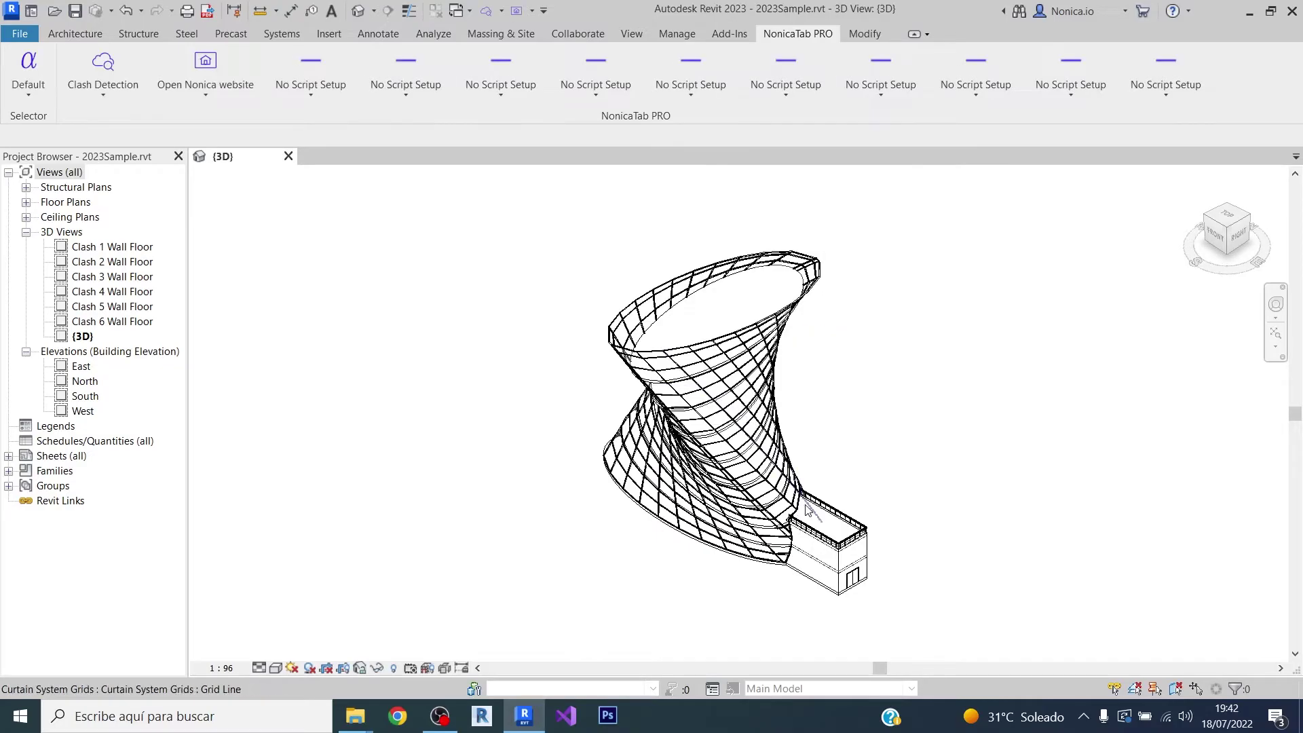
Step: Save 2023Sample.rvt to trigger the playlist, moving aside and closing the clash inputs dialog
click(132, 83)
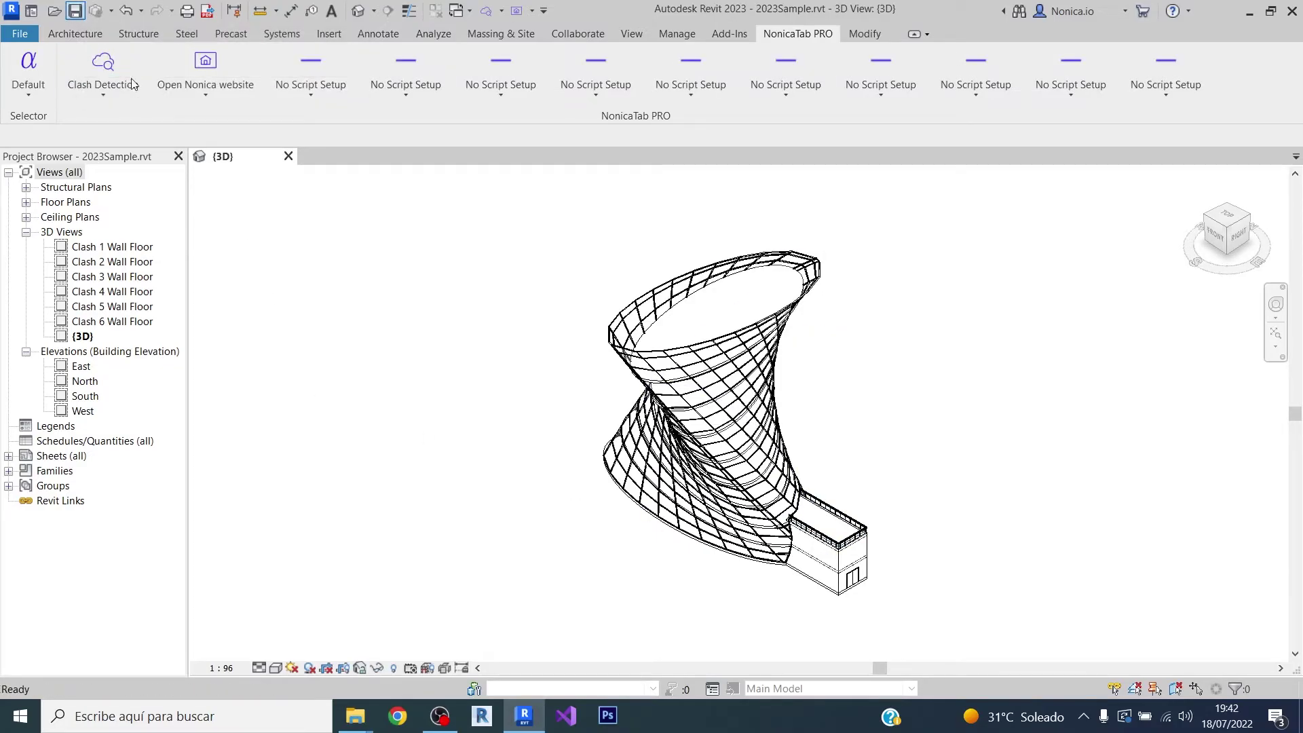
drag(451, 262, 745, 163)
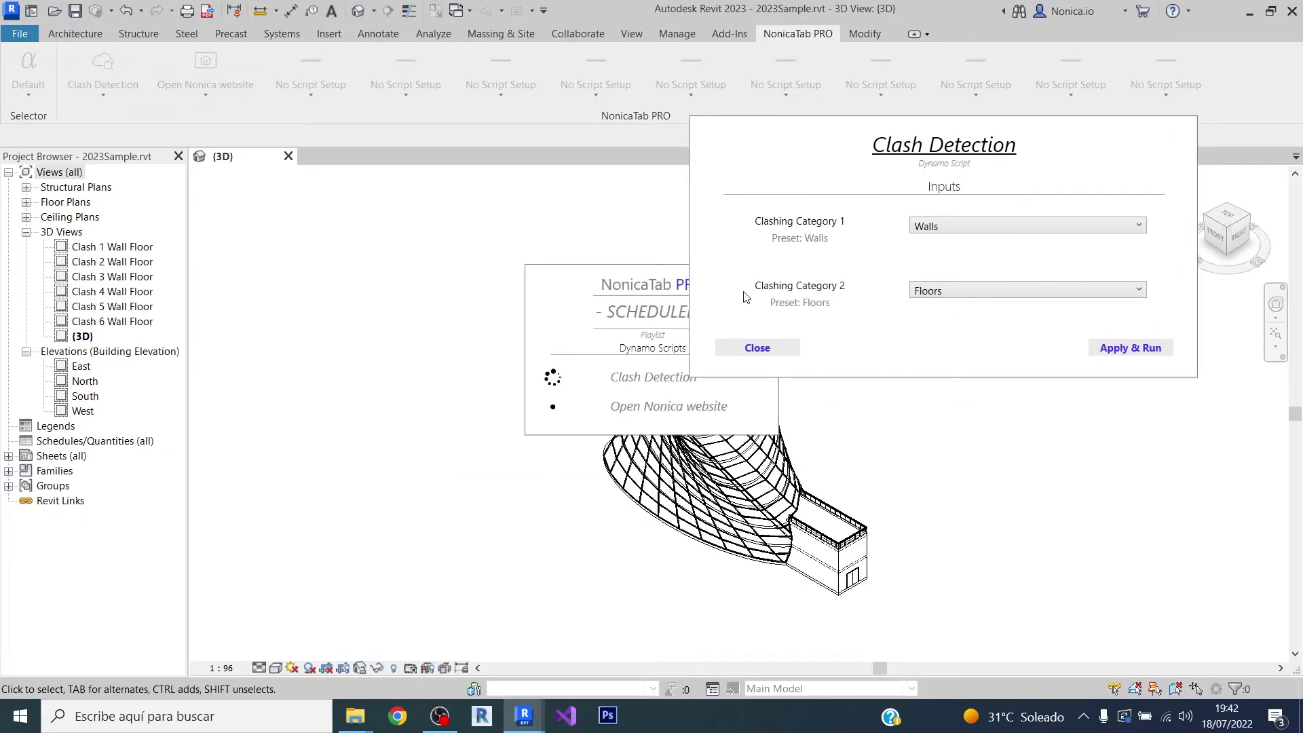
click(772, 349)
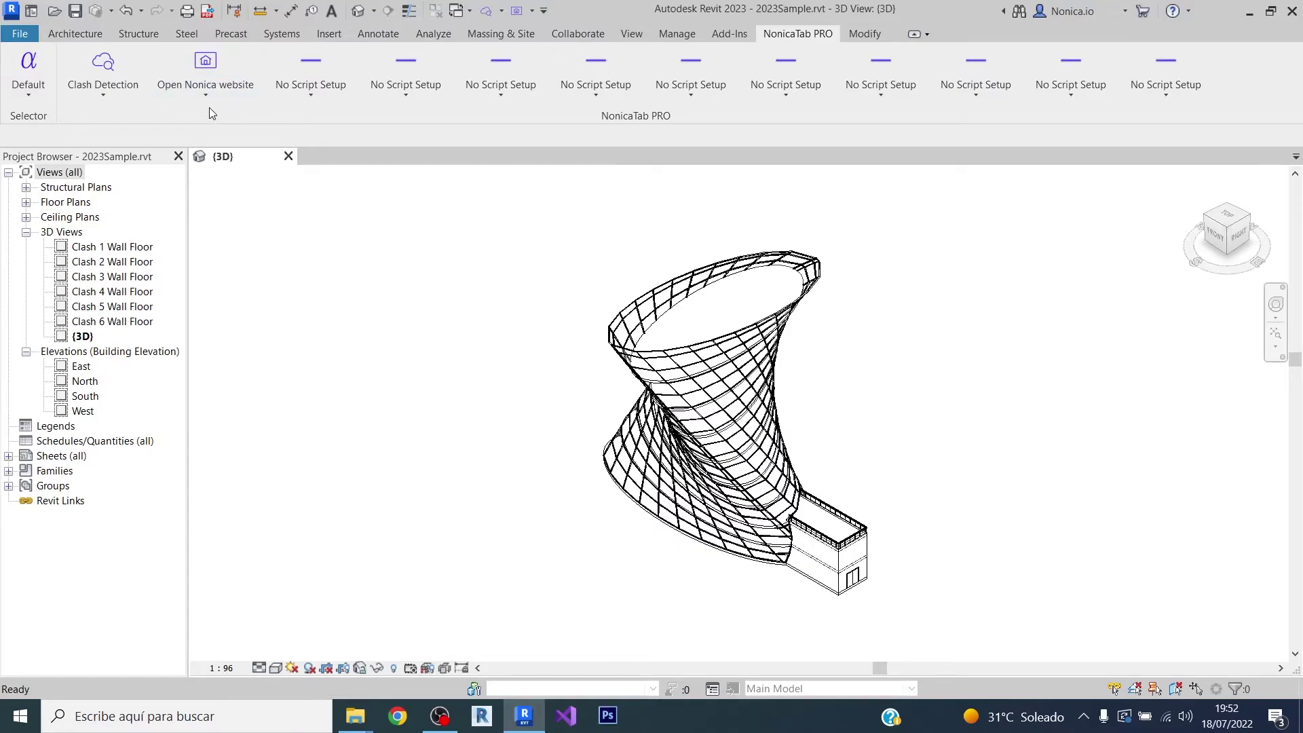
Step: For Open Nonica website, drop the playlist and on-save triggers and tick 'Execute if load family'
click(205, 97)
click(224, 214)
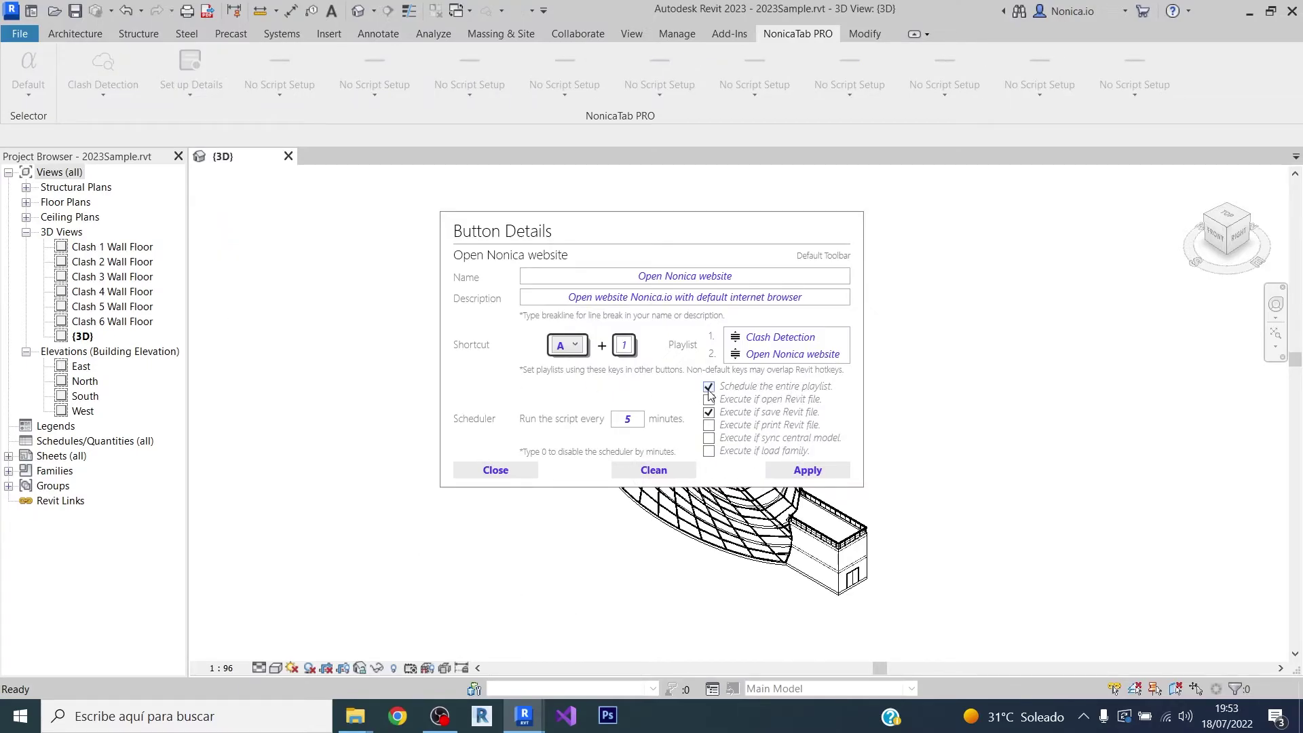
click(681, 468)
click(709, 452)
click(805, 475)
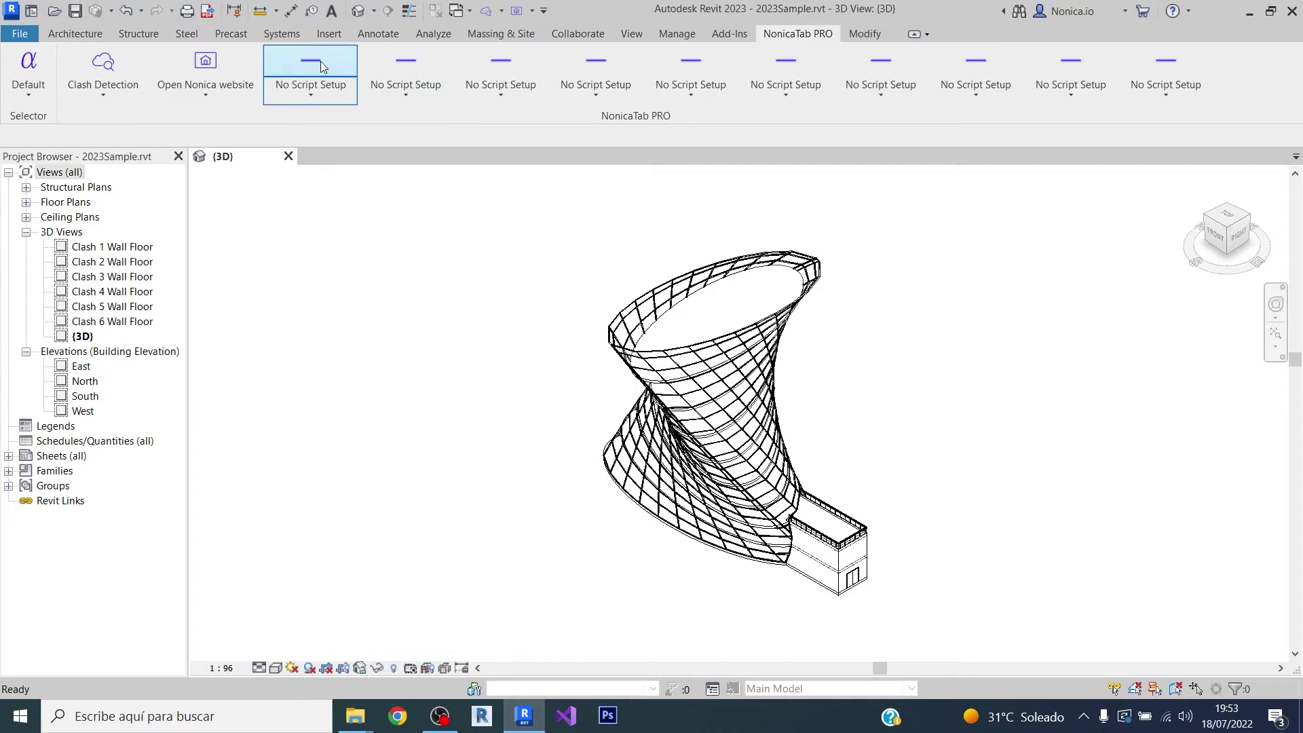
Step: Load the Sanitary_Toilets.rfa family to fire the script, then close the nonica.io browser window
click(323, 35)
click(669, 68)
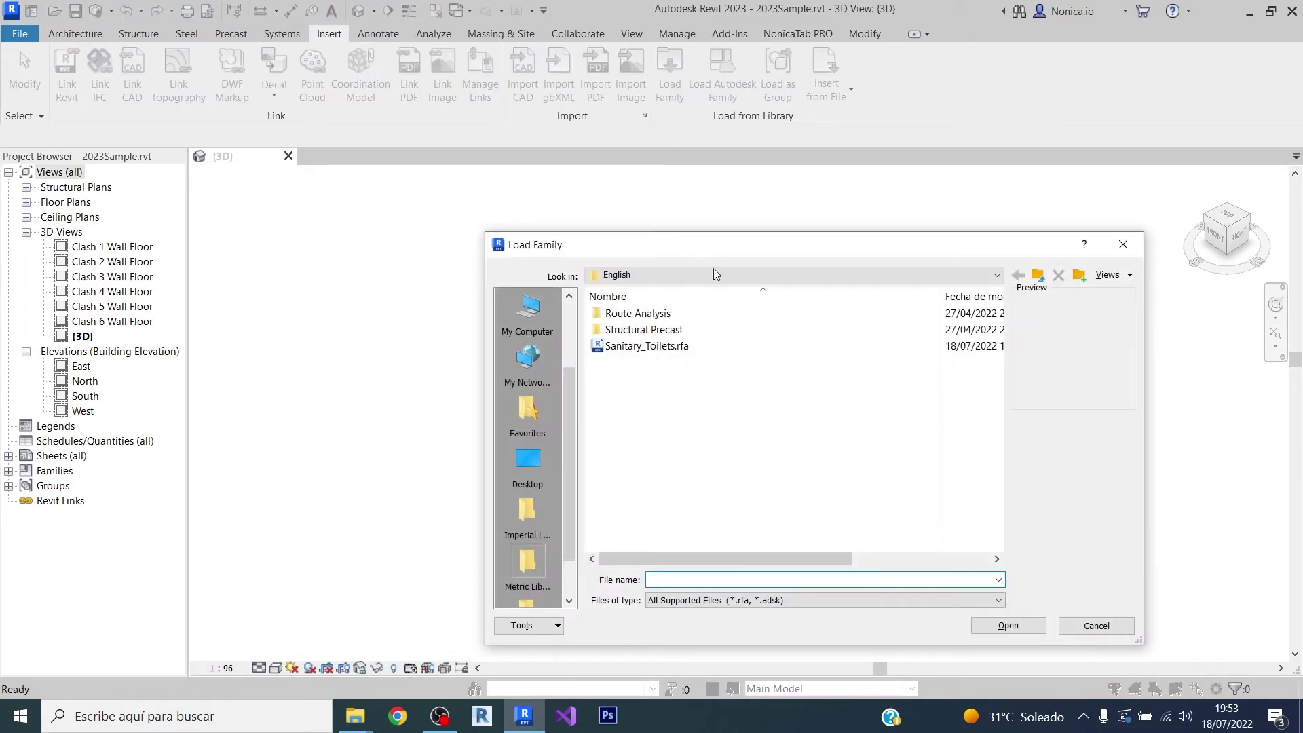
click(647, 346)
click(1008, 625)
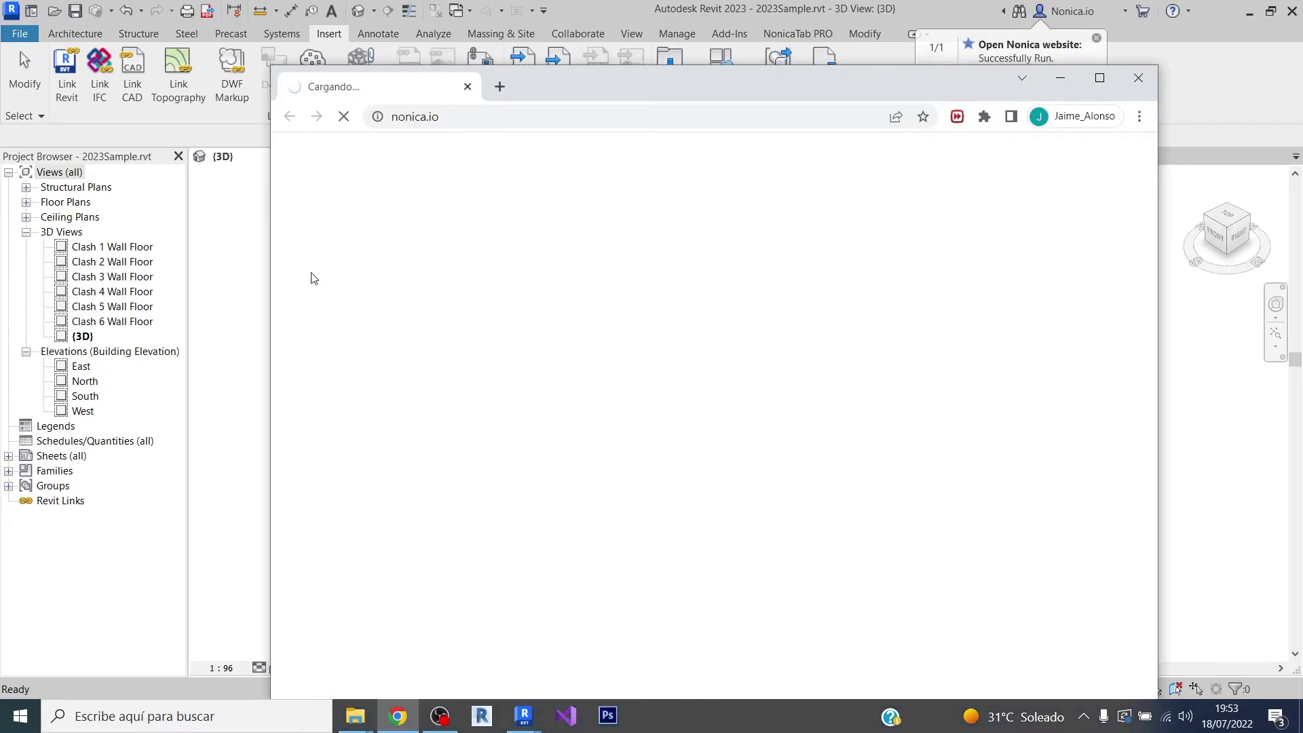
drag(566, 89, 951, 121)
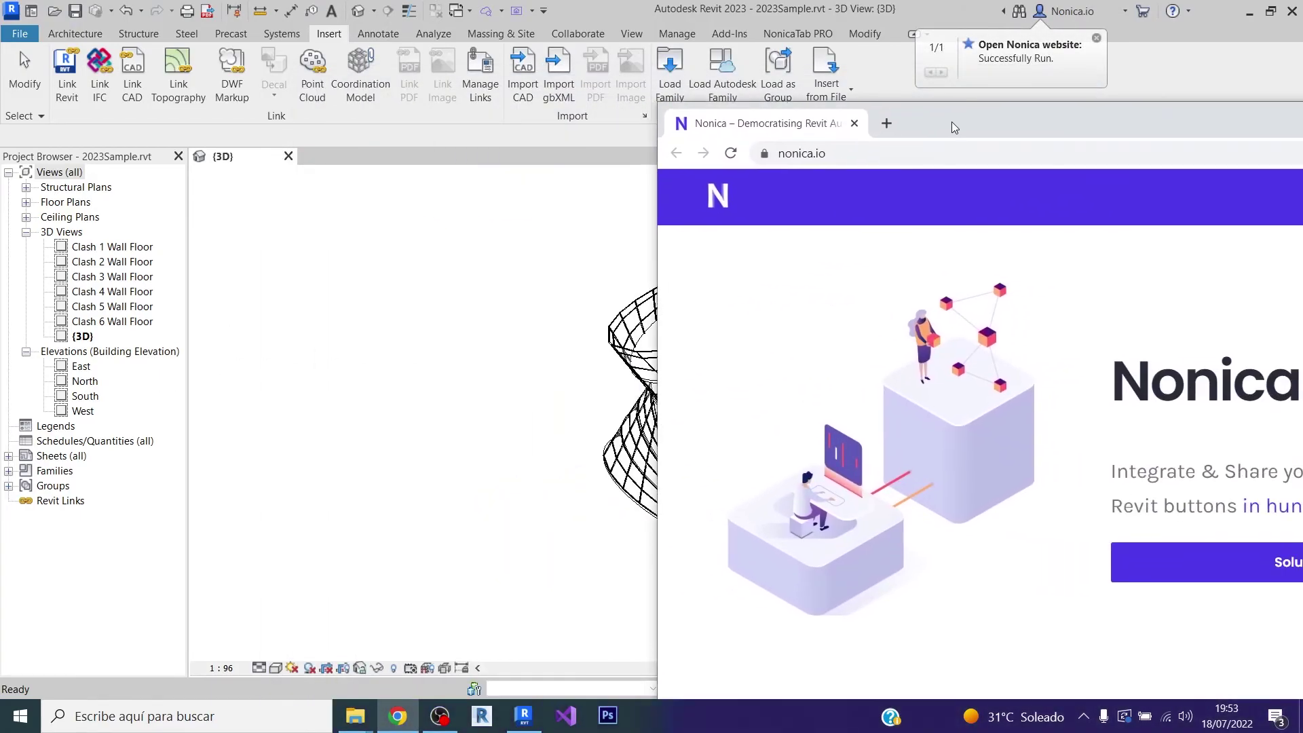
click(854, 124)
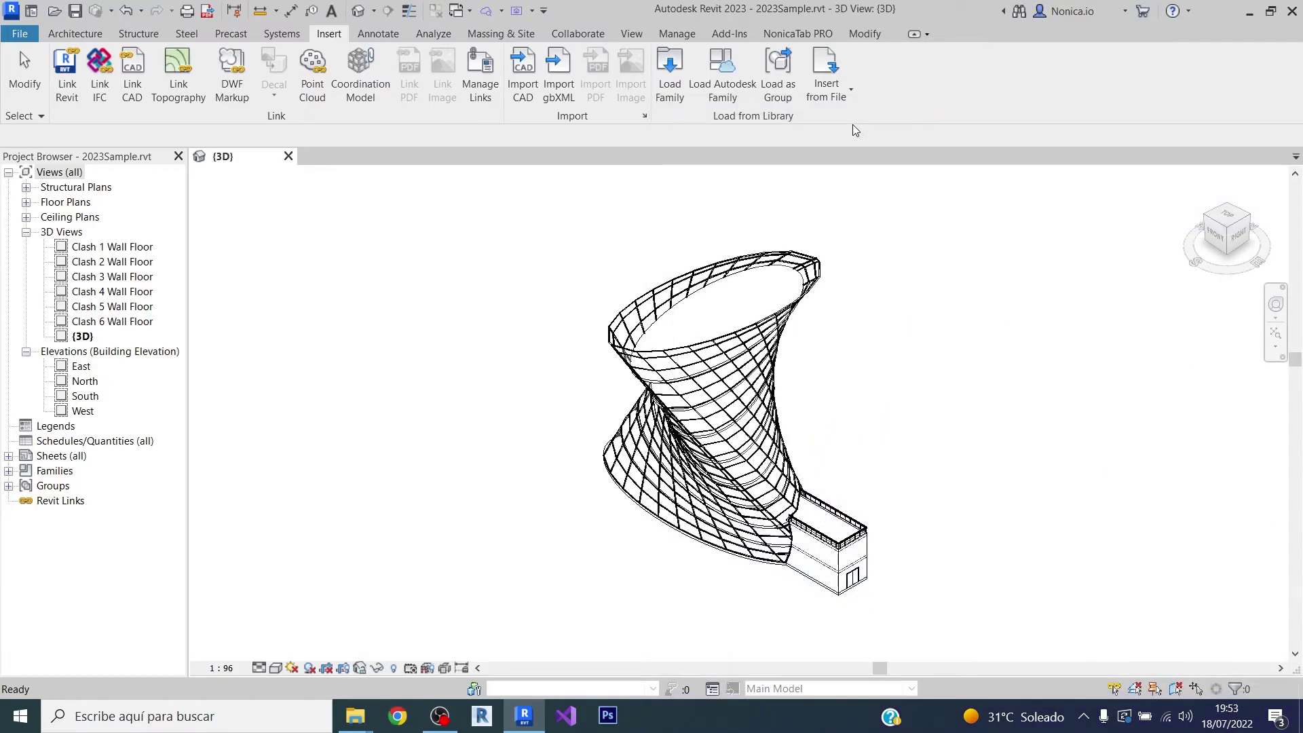
click(205, 95)
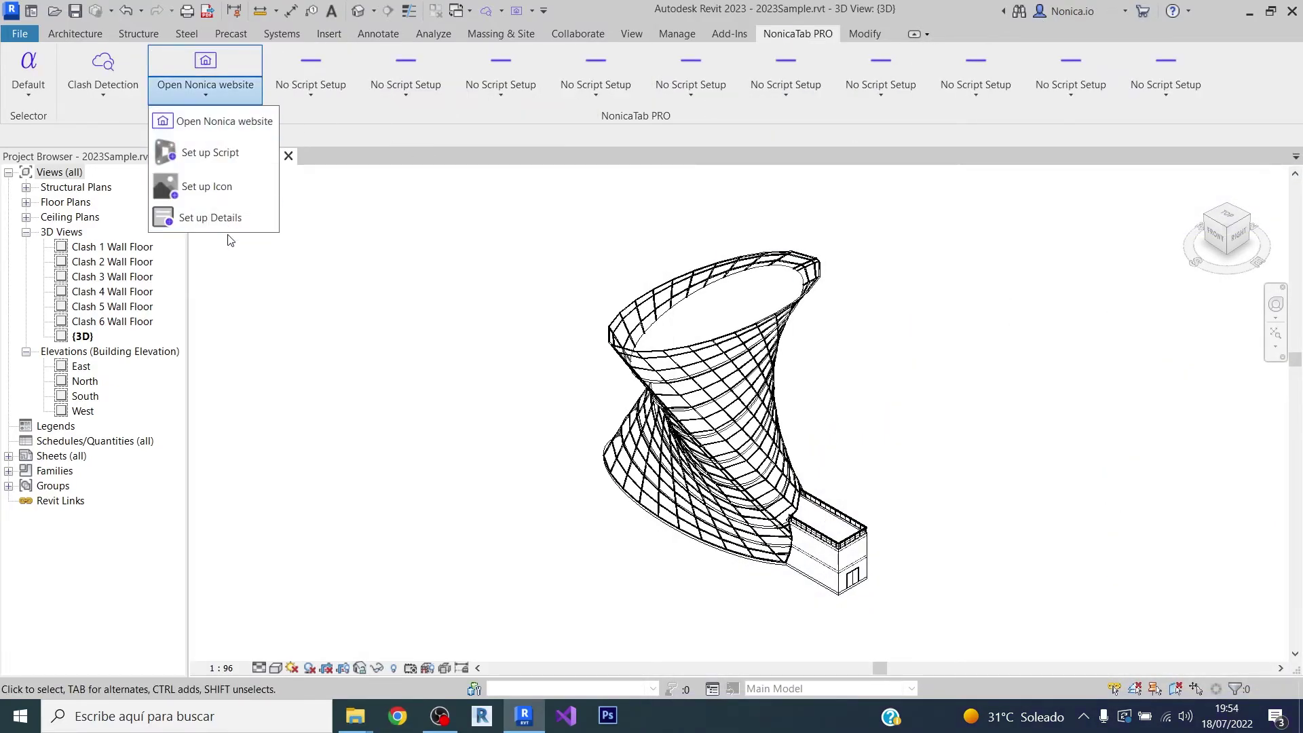
click(226, 224)
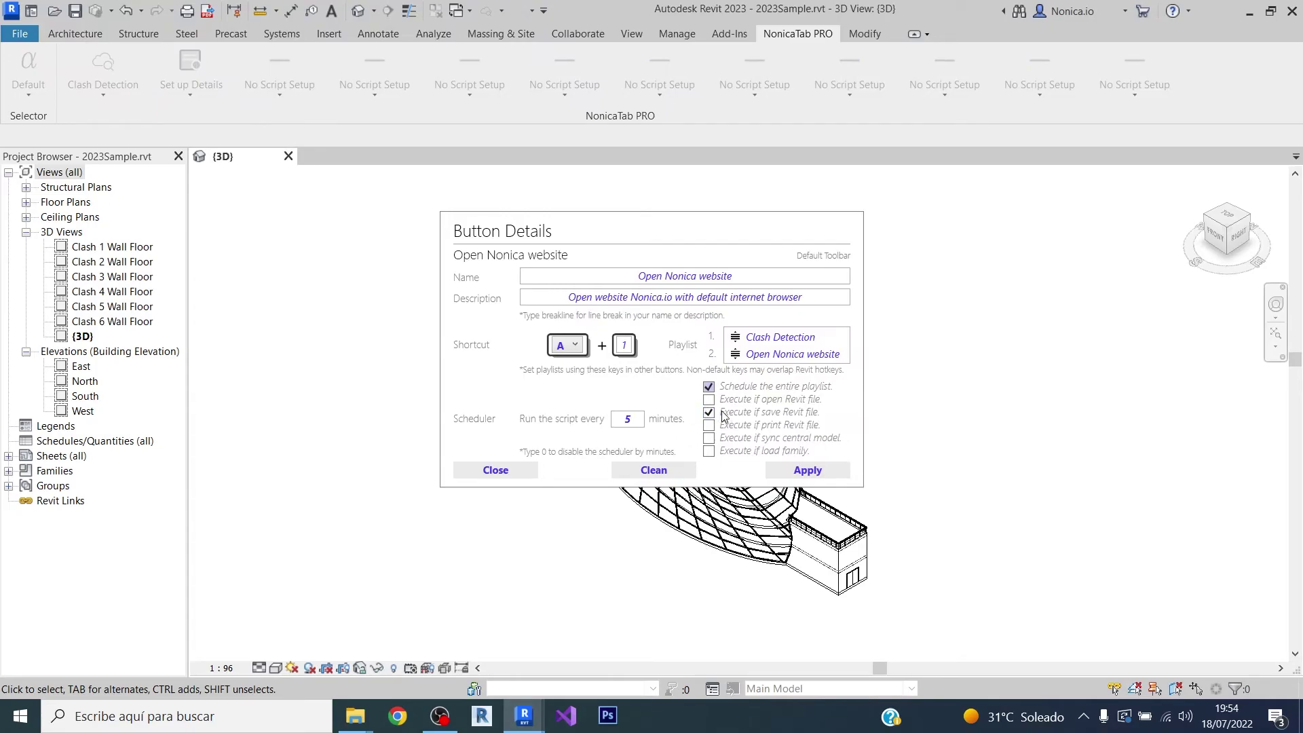